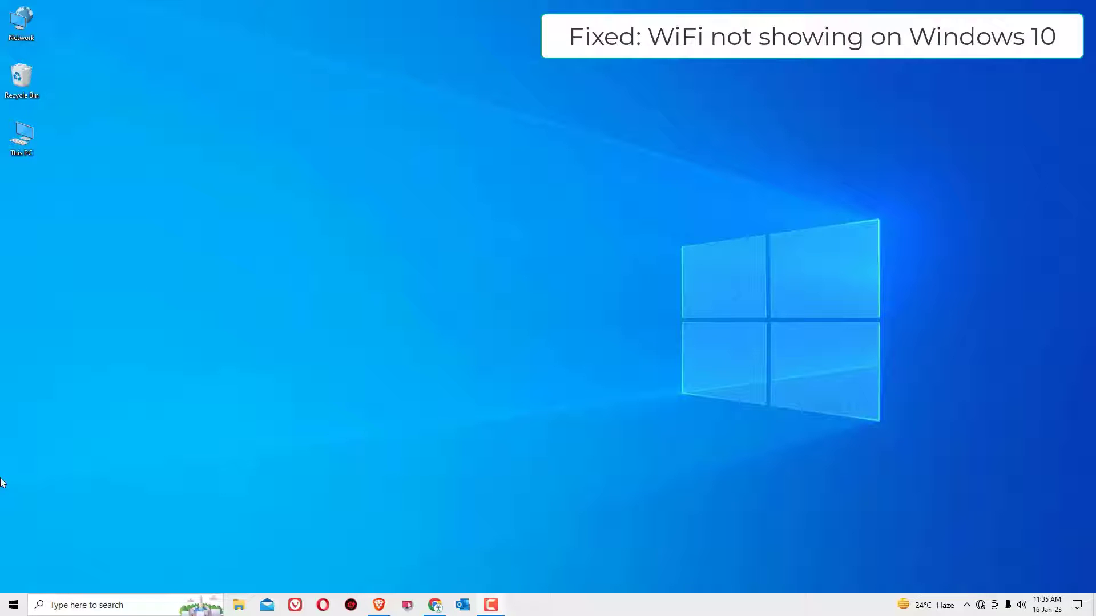
Step: Run 'ping 127.1.1.1 -t' from the Win+X Run dialog to get continuous replies
right_click(13, 605)
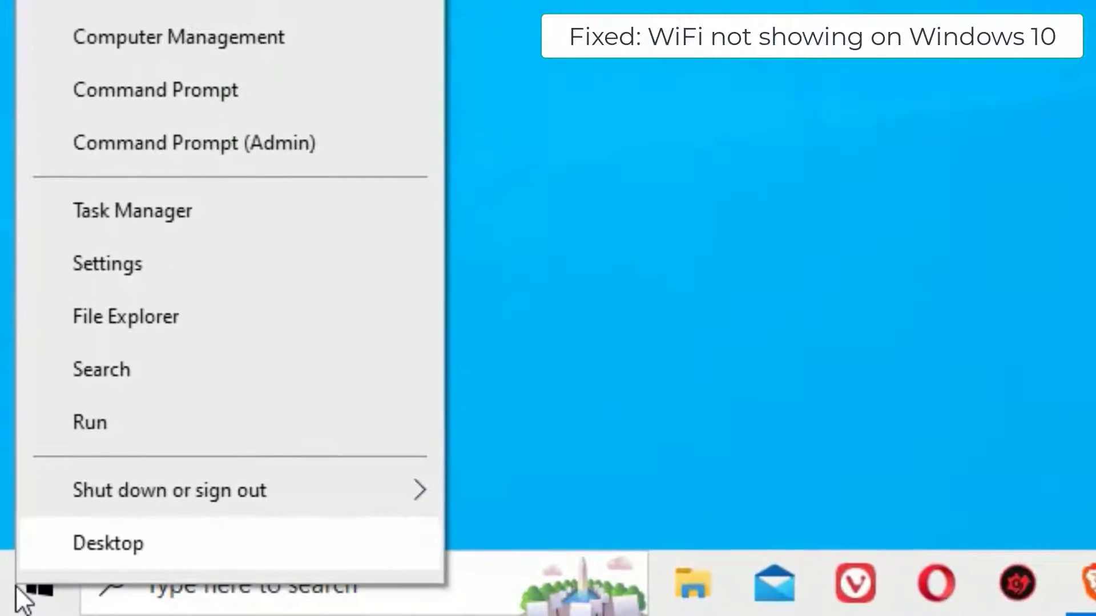
left_click(114, 429)
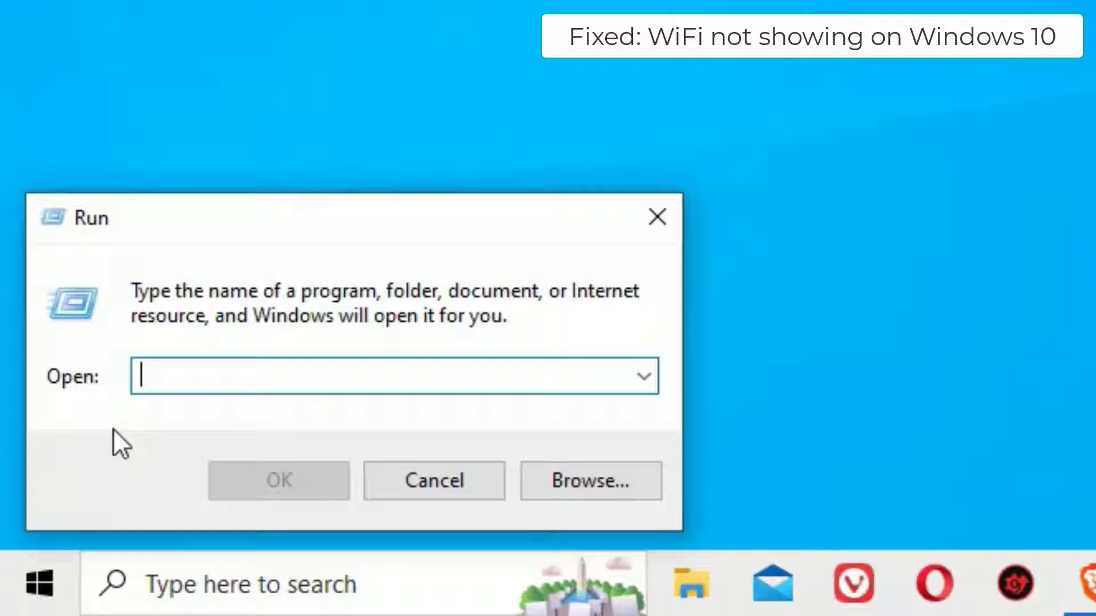
type("pi")
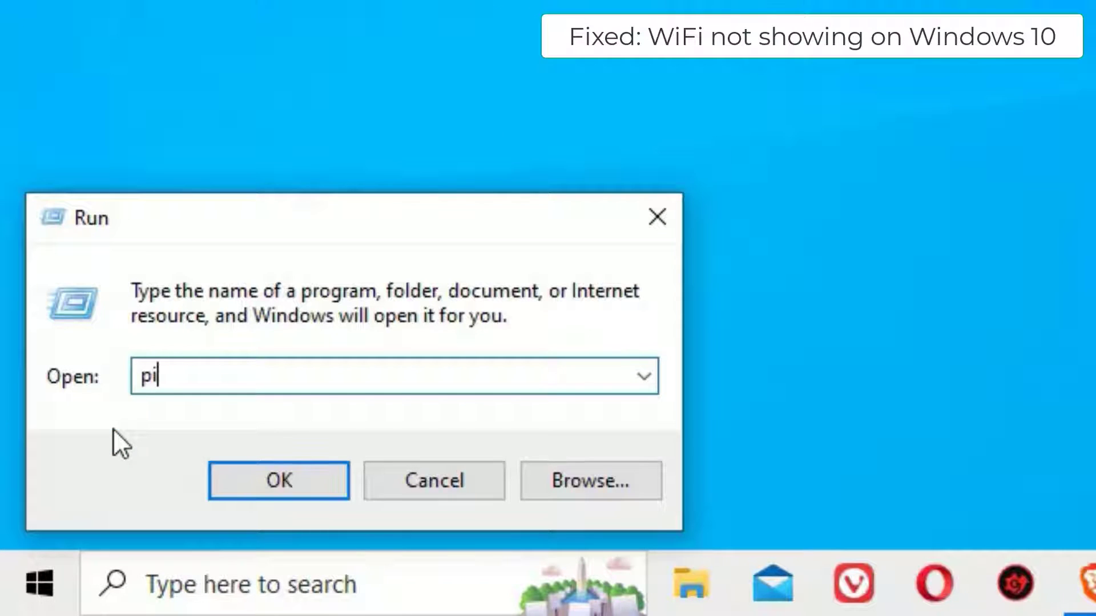
type("ng 12")
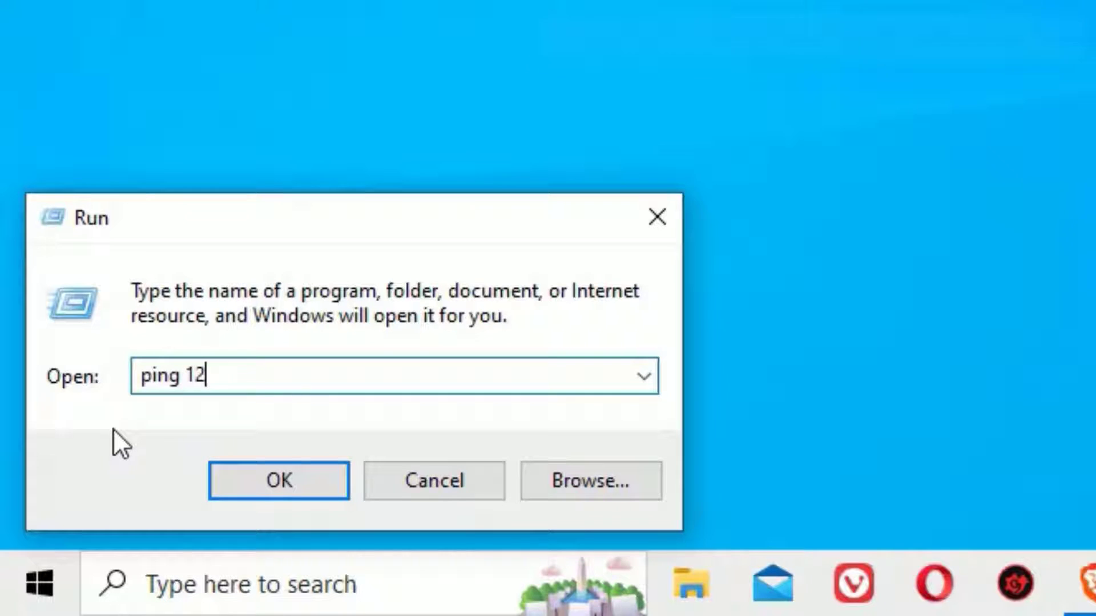
type("7.1.")
type("1.1")
type(" -t")
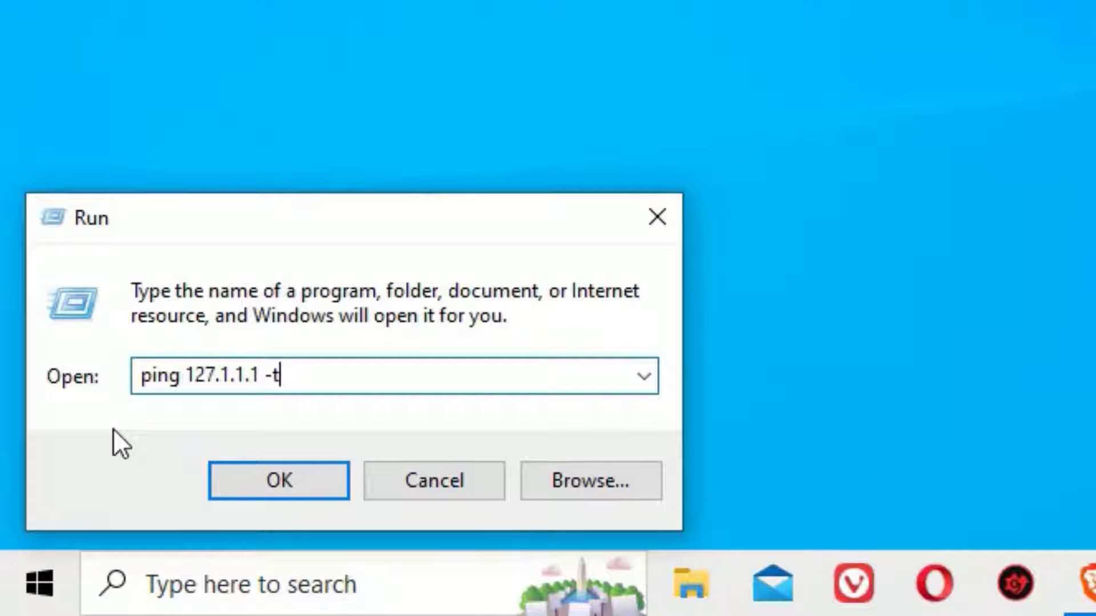
key("Return")
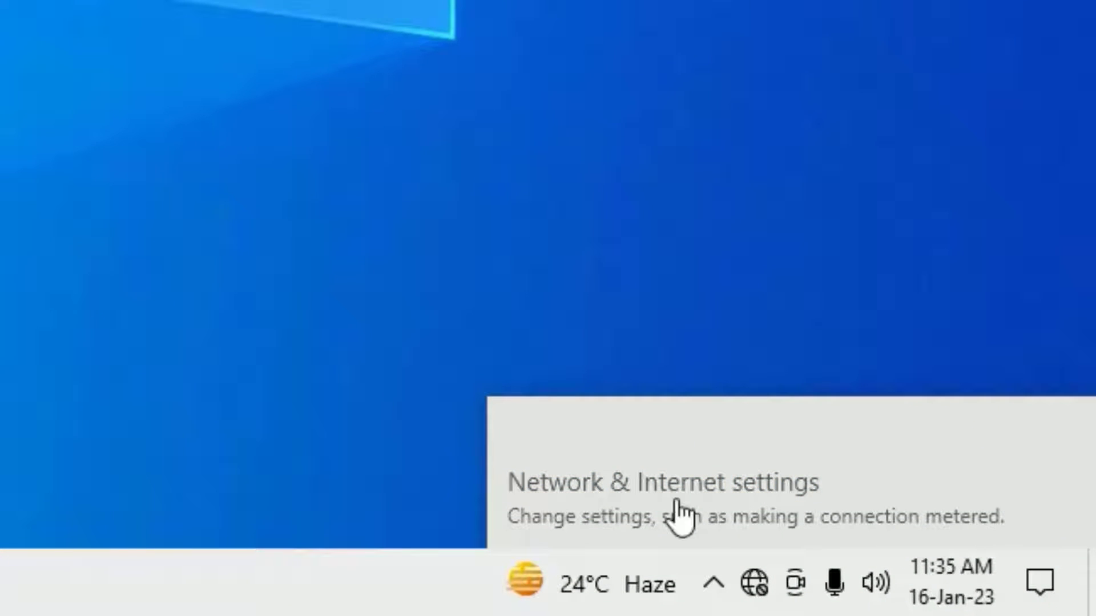
Step: Open Network & Internet settings from the tray network icon to view the connection status
left_click(755, 583)
left_click(754, 585)
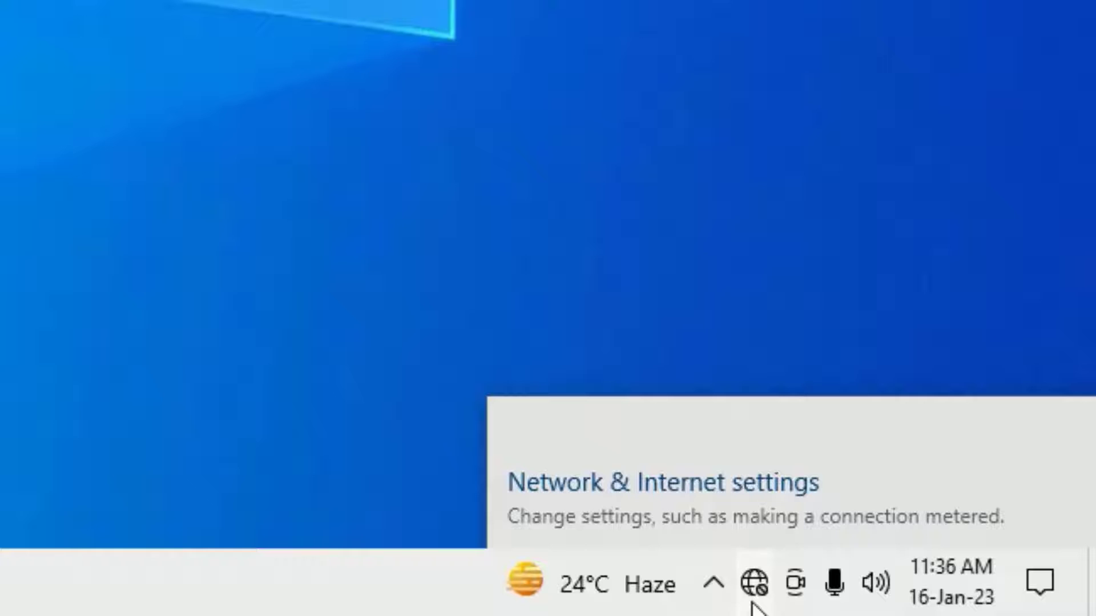
left_click(524, 493)
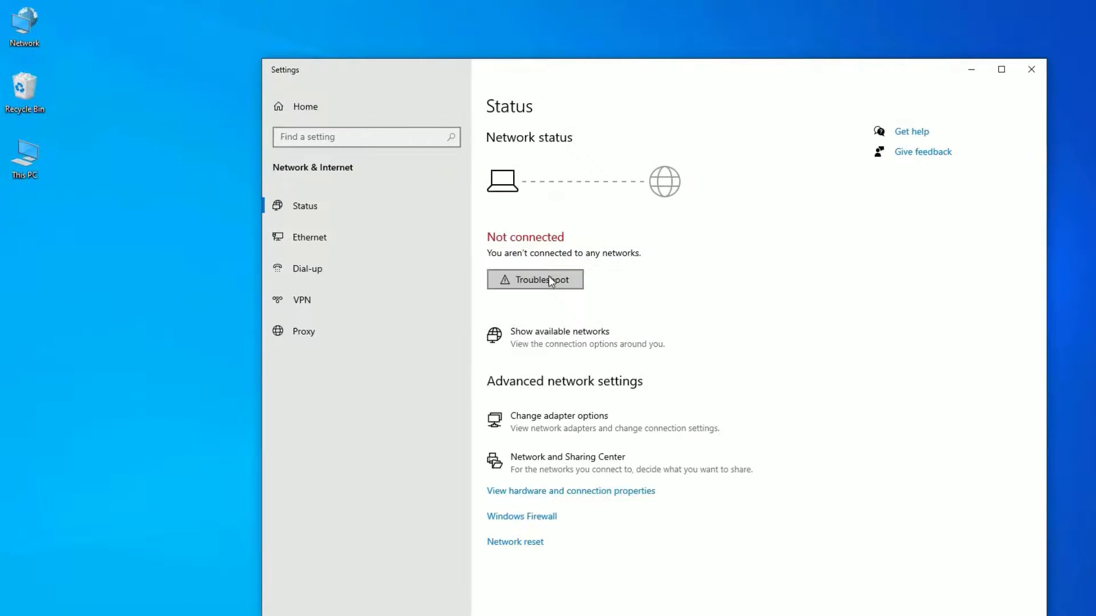
Step: Troubleshoot the Wi-Fi adapter with administrator repairs, check connections, and close the troubleshooter
left_click(548, 277)
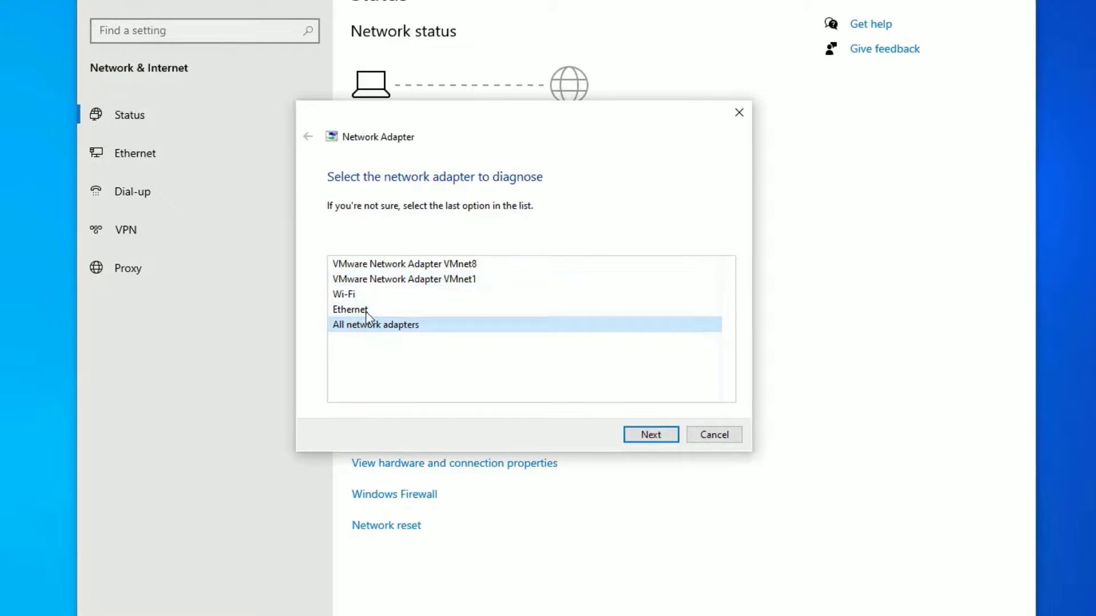
left_click(351, 295)
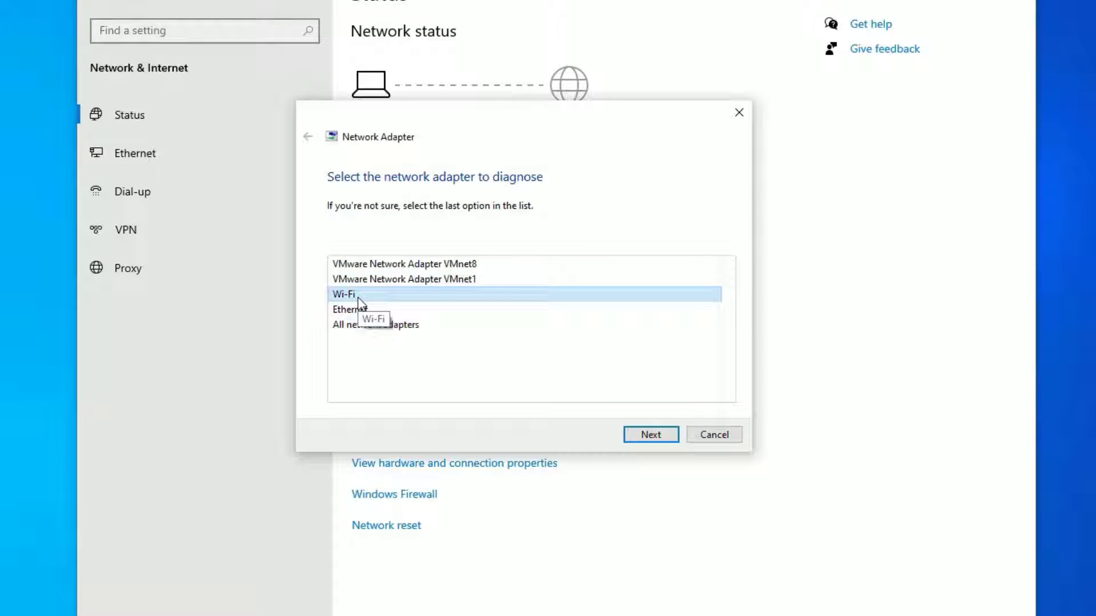
left_click(674, 431)
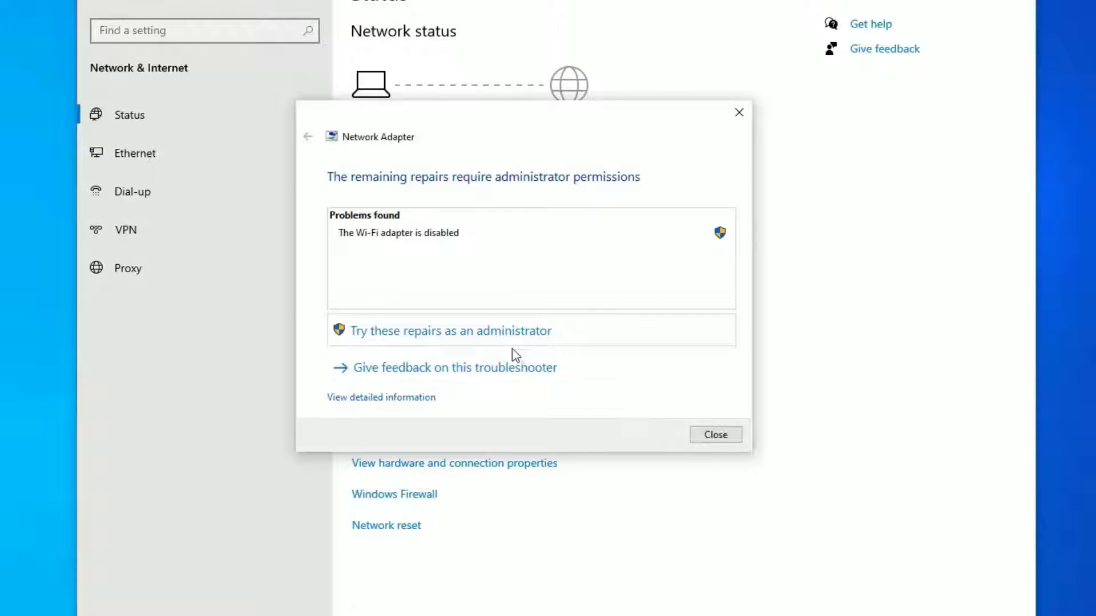
left_click(469, 333)
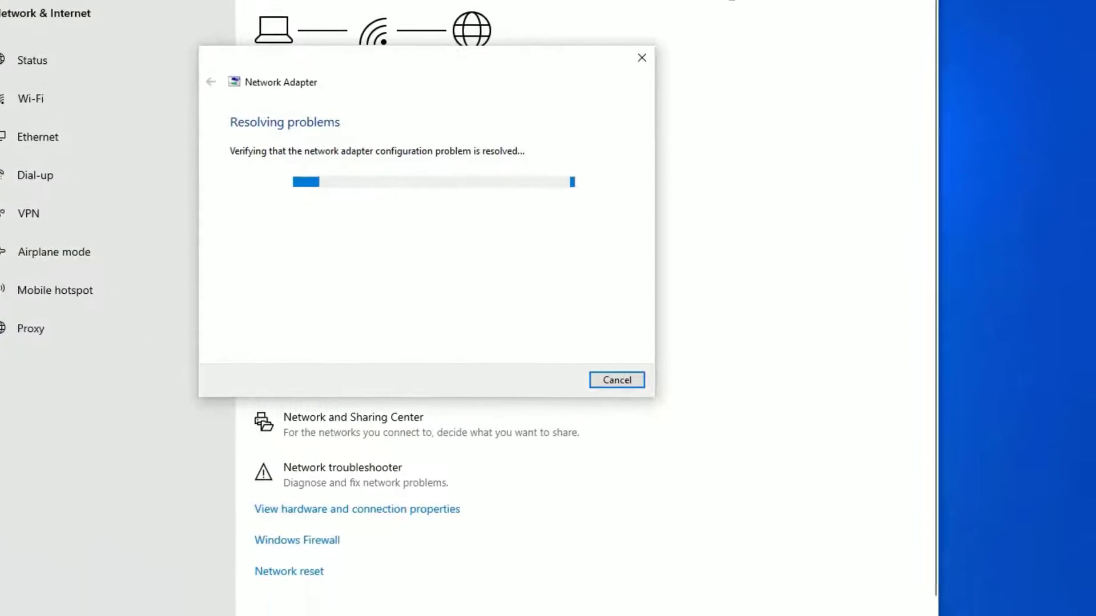
left_click(934, 602)
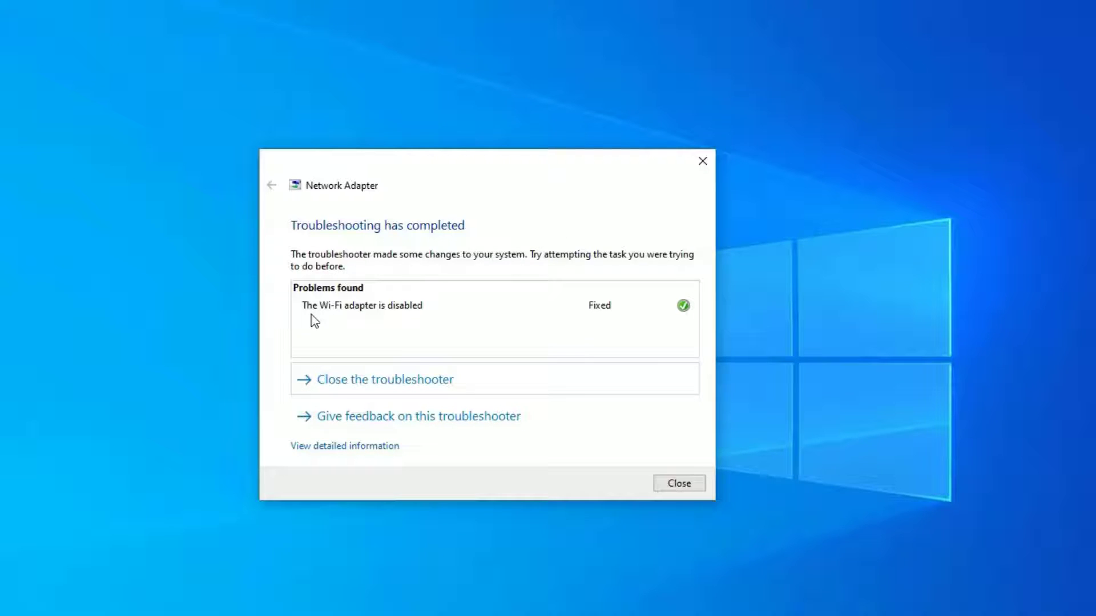
left_click(678, 484)
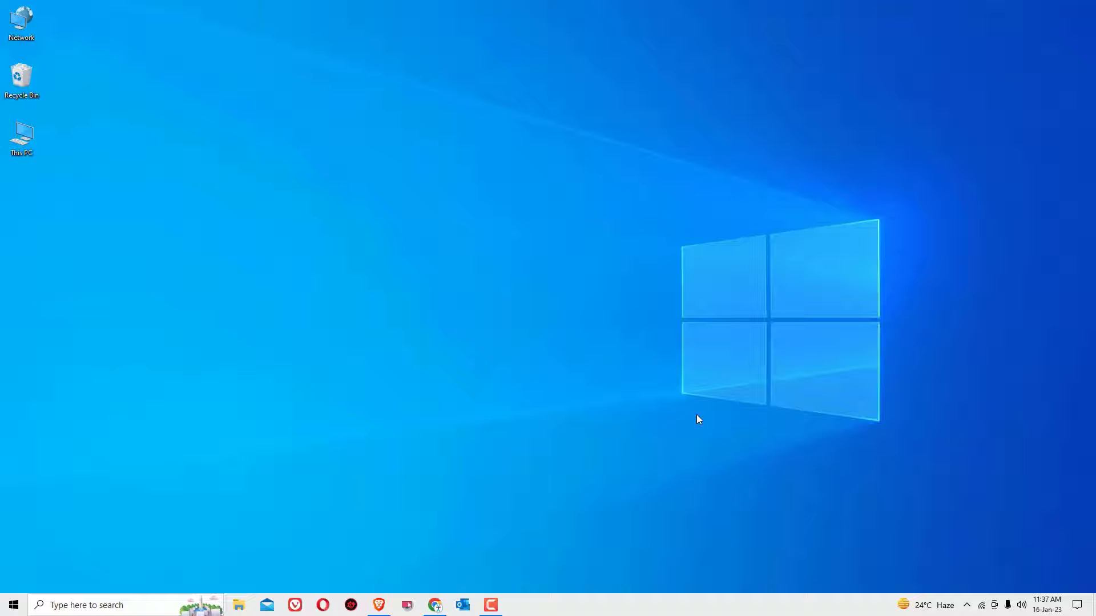
left_click(980, 605)
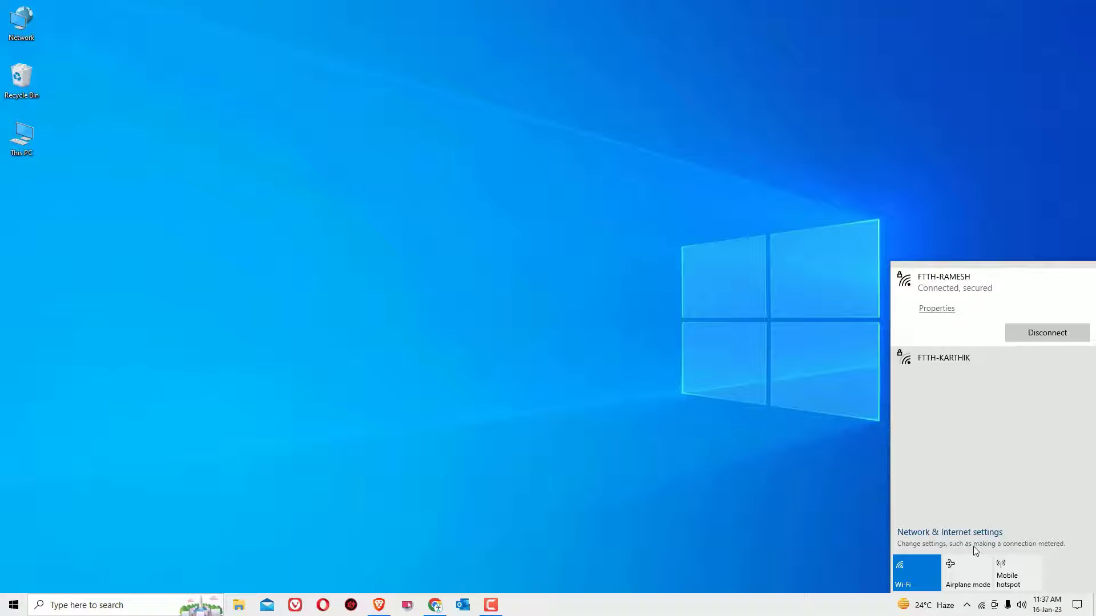
left_click(654, 434)
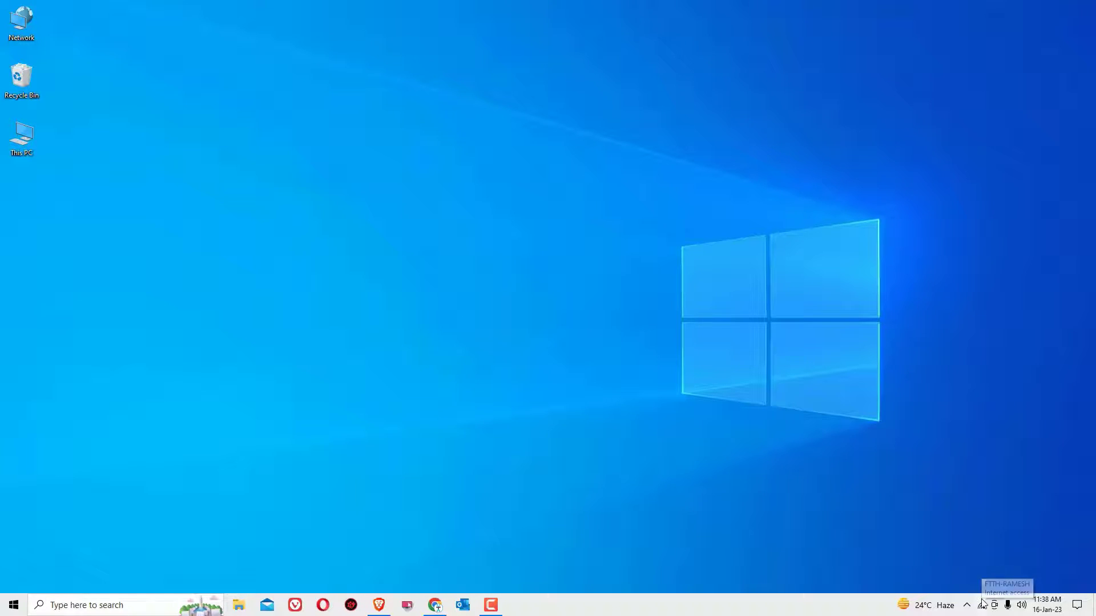
Step: Launch Device Manager through the Run dialog from the Win+X menu
right_click(13, 605)
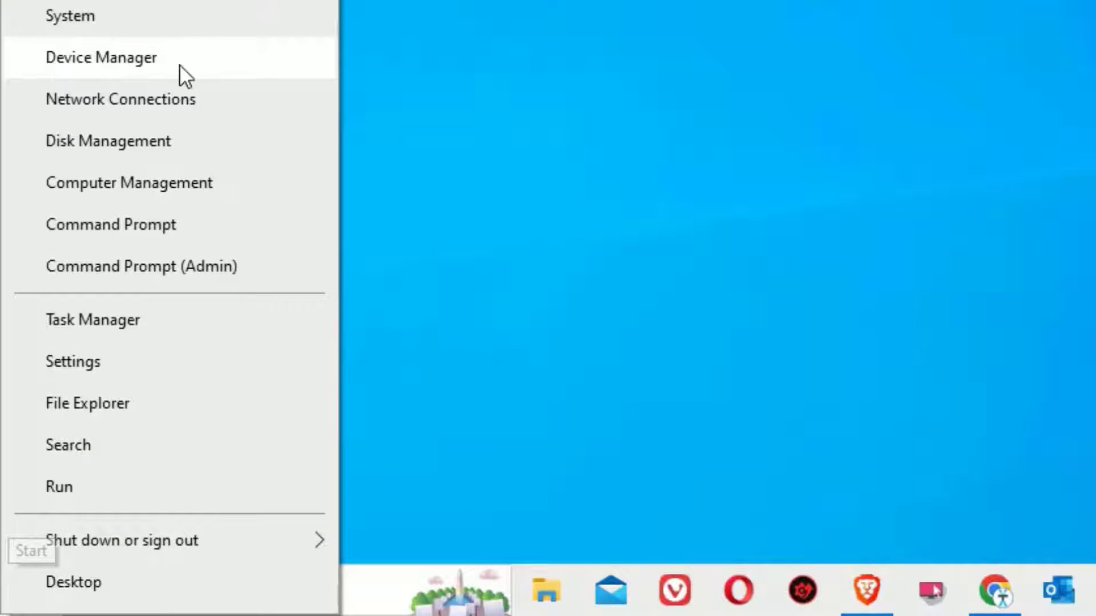
left_click(859, 164)
right_click(32, 590)
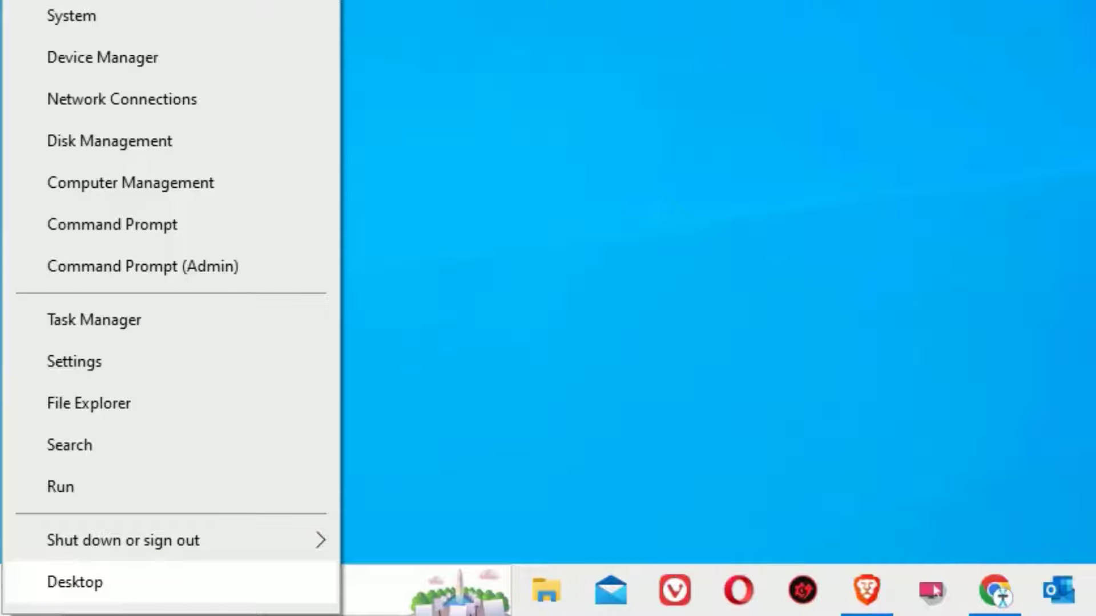
left_click(122, 488)
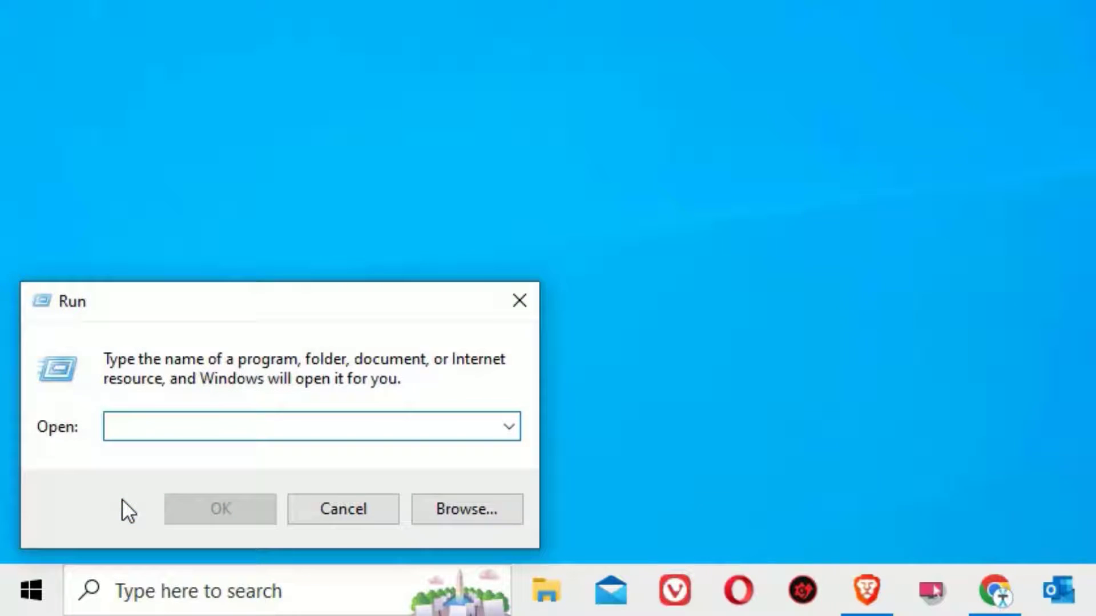
type("d")
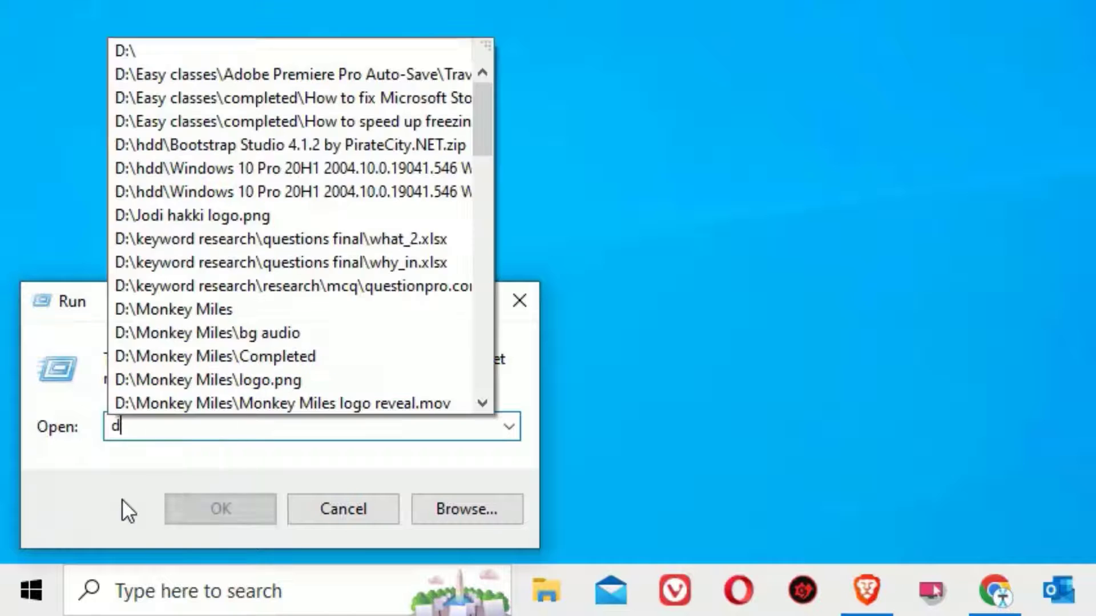
type("evmg")
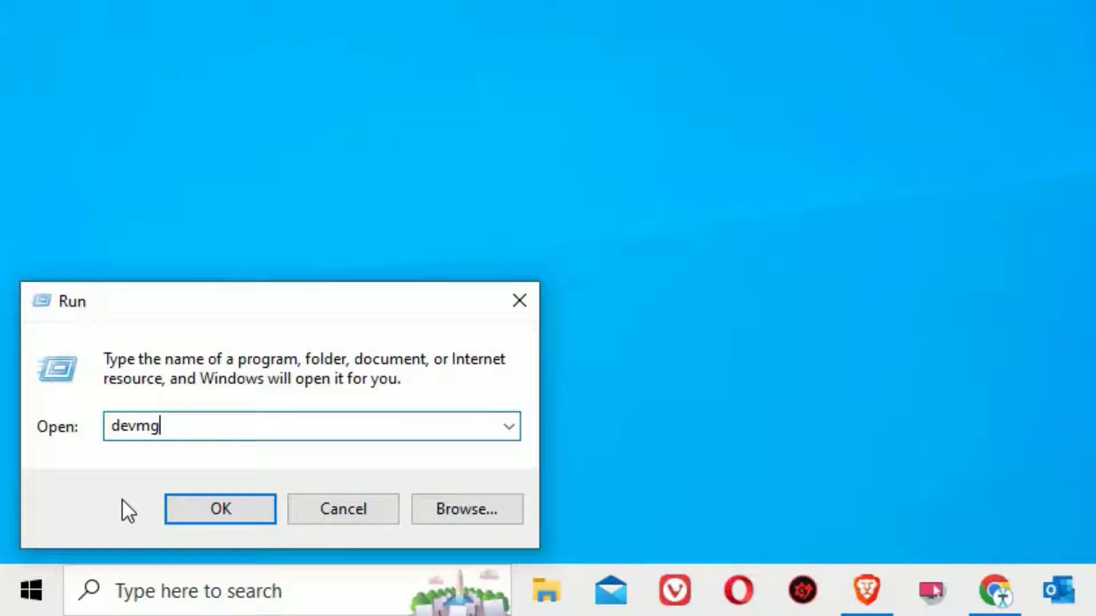
type("mt.ms")
type("c")
key("Return")
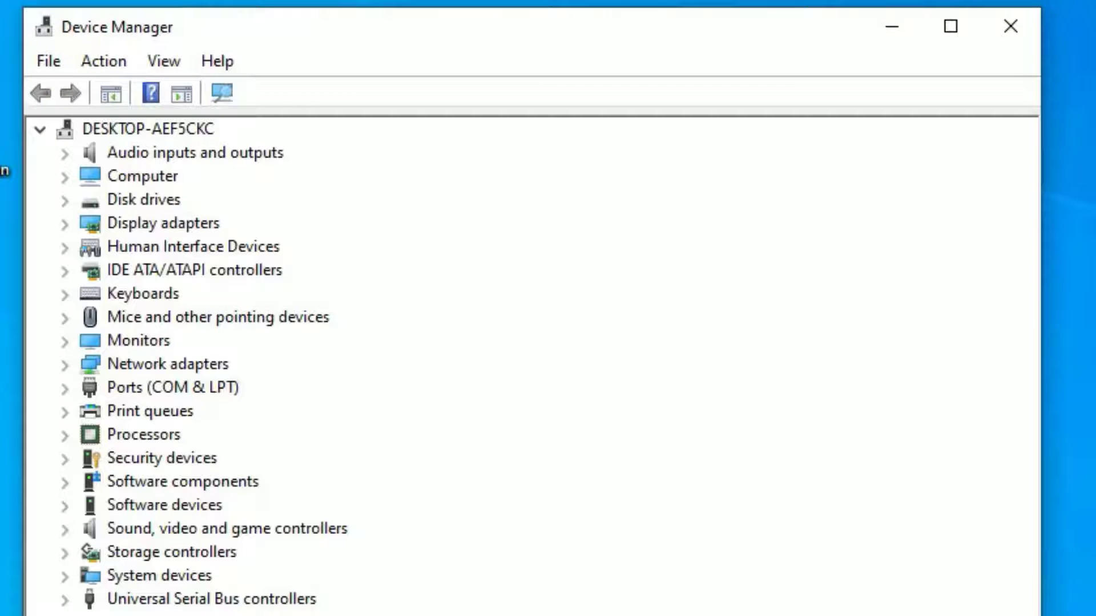
Step: Enable the TP-Link Wireless MU-MIMO USB Adapter under Network adapters
double_click(100, 364)
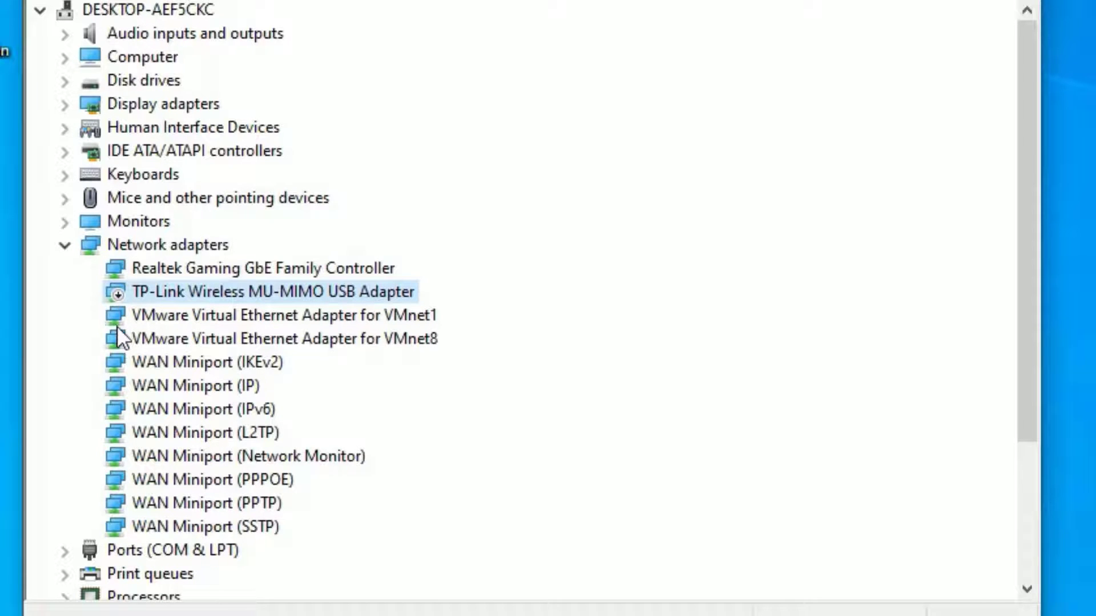
right_click(123, 295)
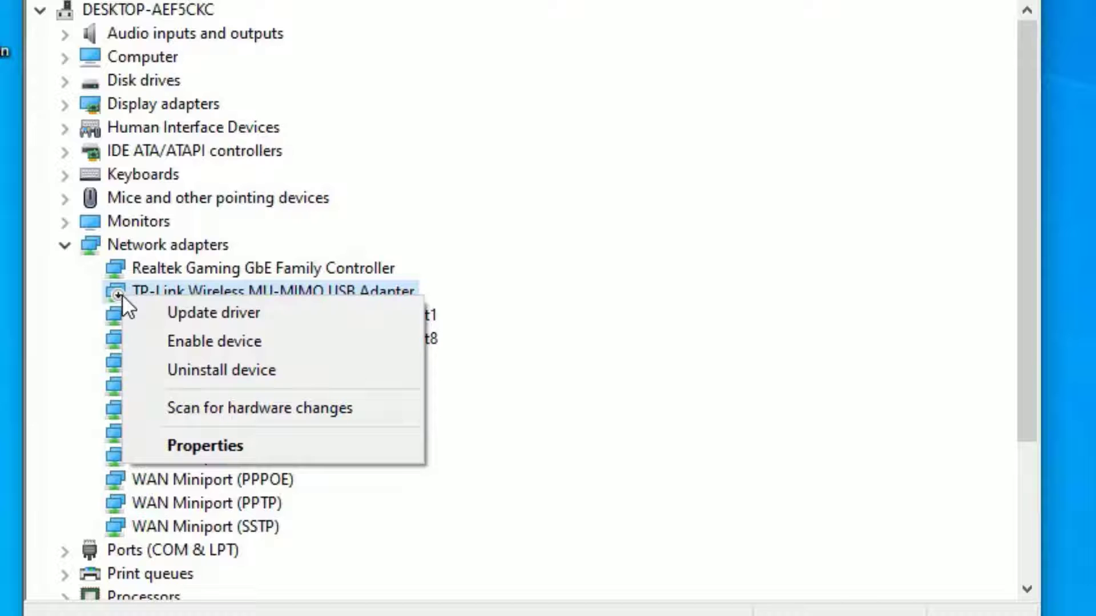
left_click(206, 342)
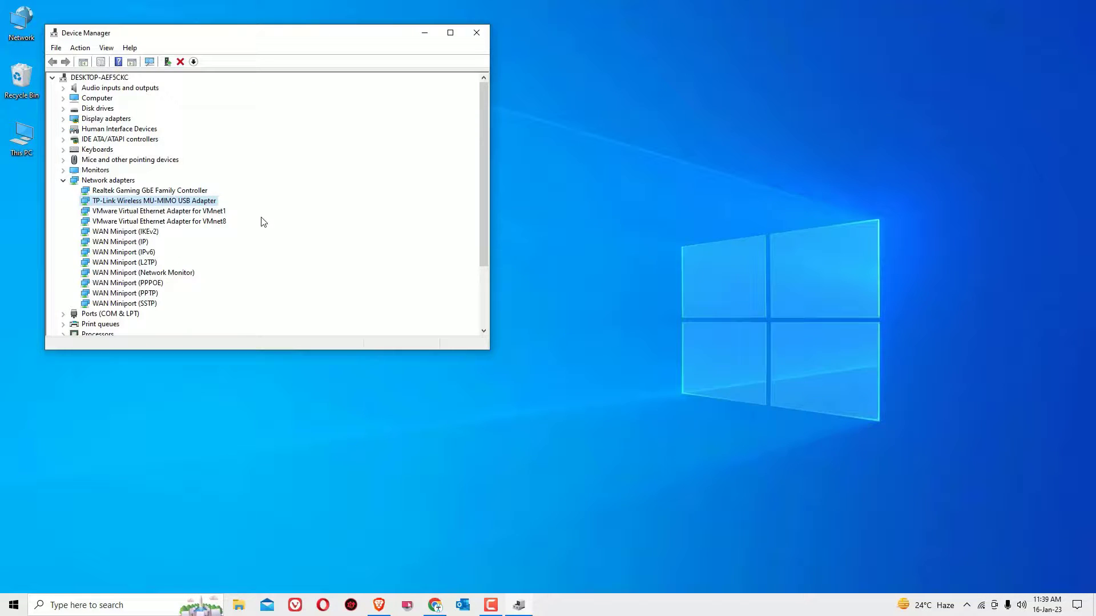
Step: Cancel the TP-Link adapter uninstall prompt, then scan for hardware changes
right_click(203, 200)
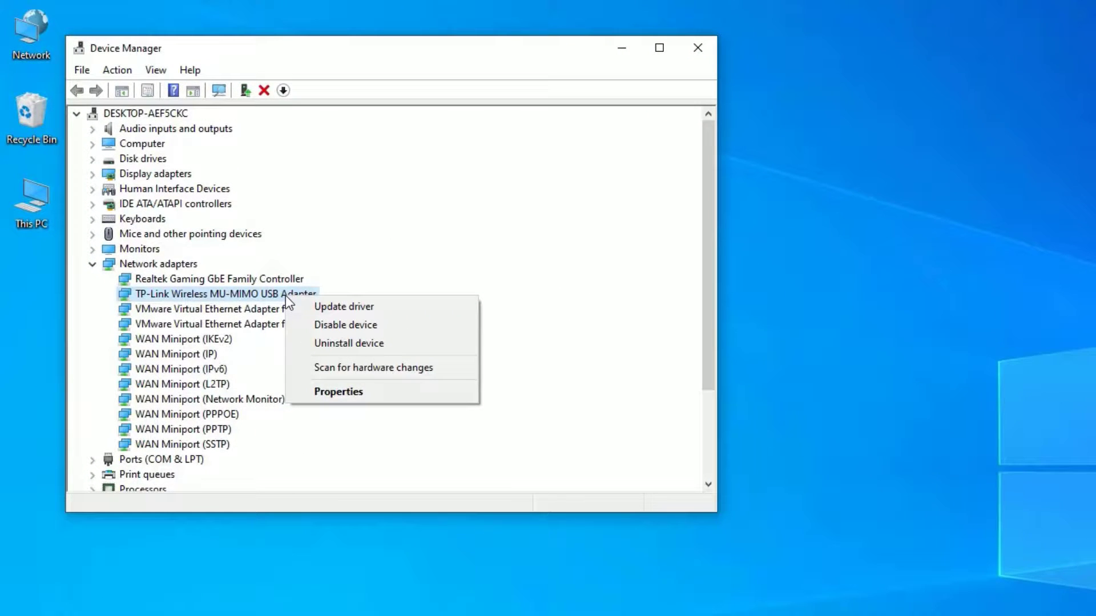
left_click(330, 343)
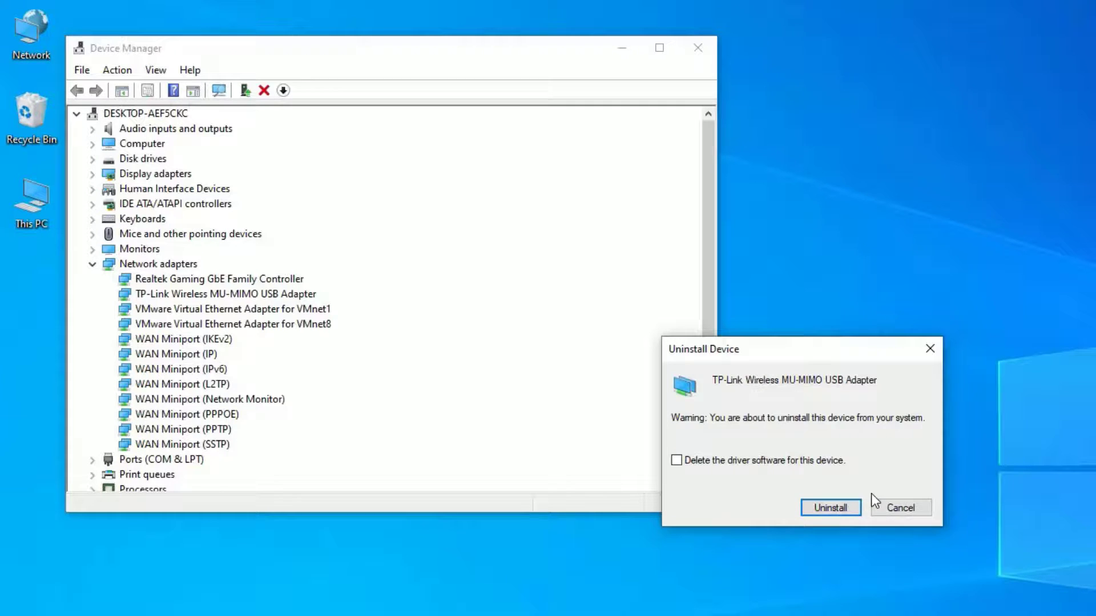
left_click(890, 507)
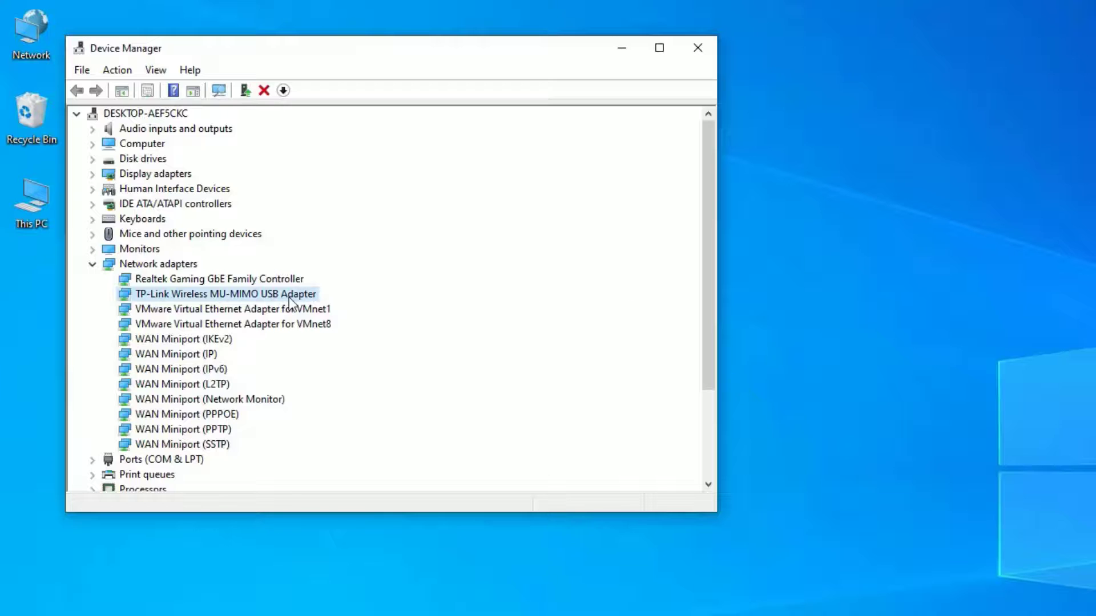
left_click(223, 92)
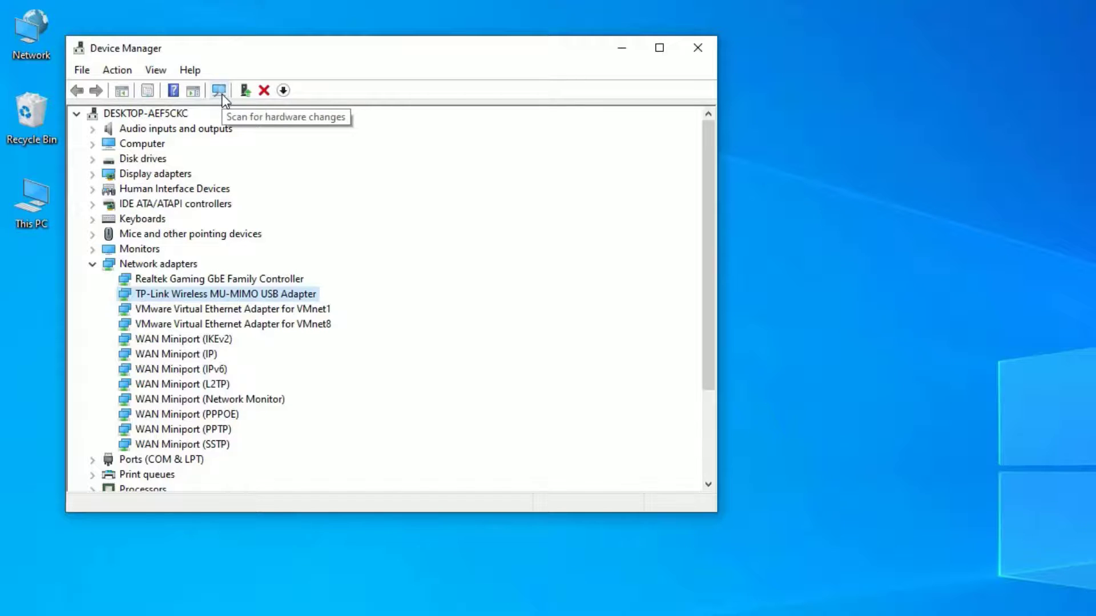
Step: Install the TP-Link MU-MIMO adapter driver from this computer's compatible list, then close Device Manager
right_click(176, 294)
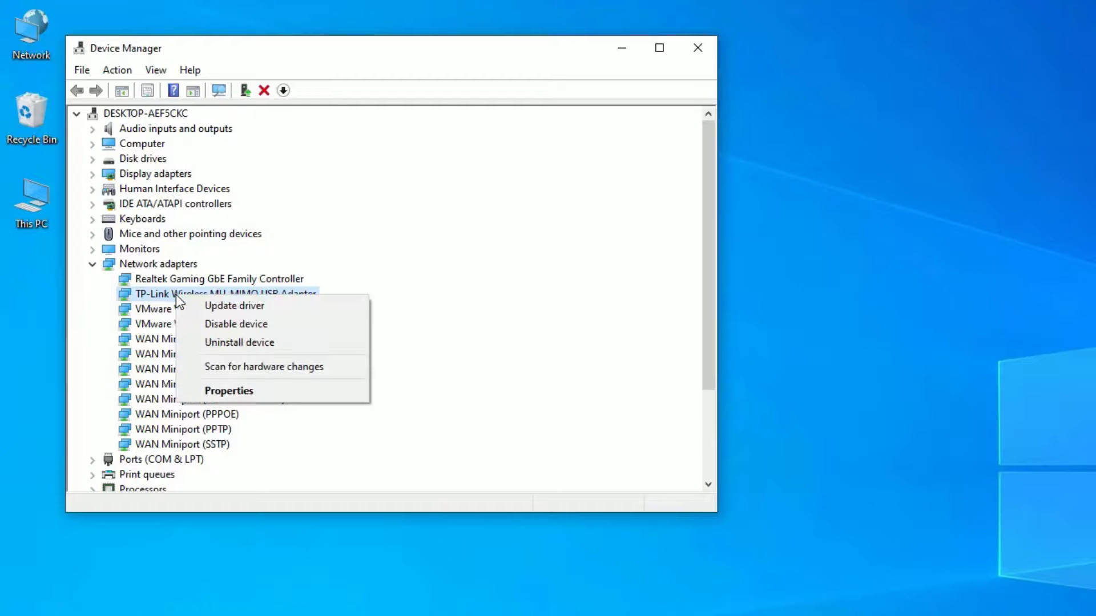
left_click(217, 307)
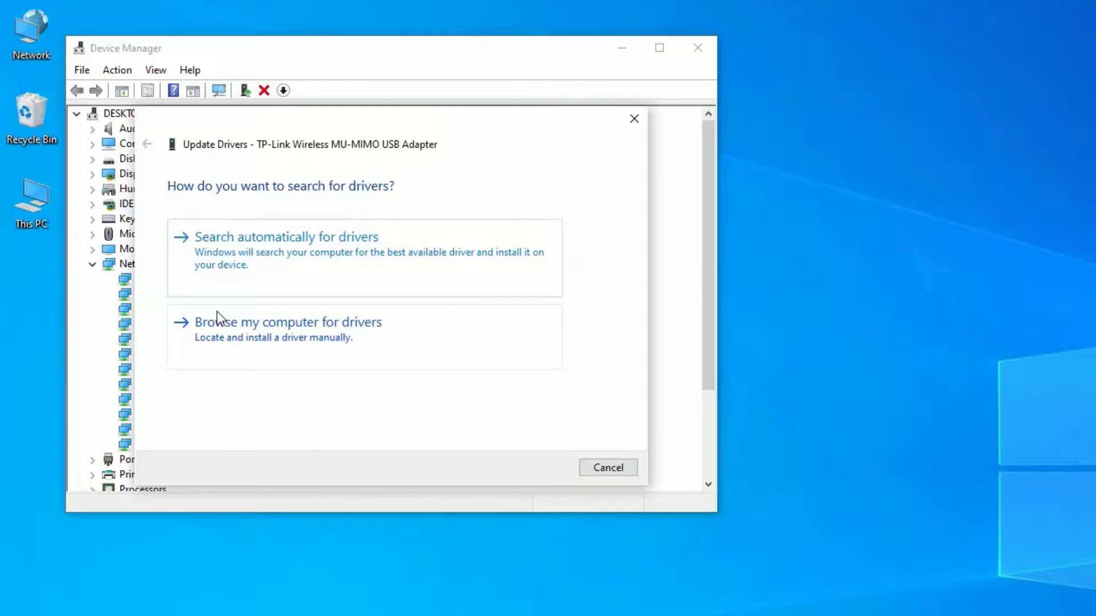
left_click(213, 333)
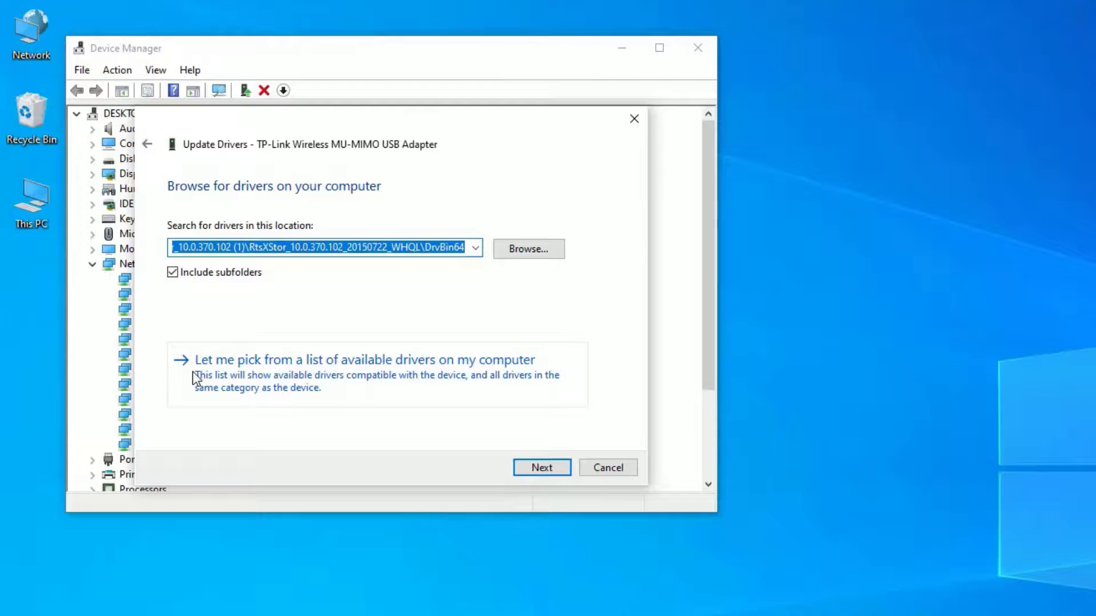
left_click(193, 372)
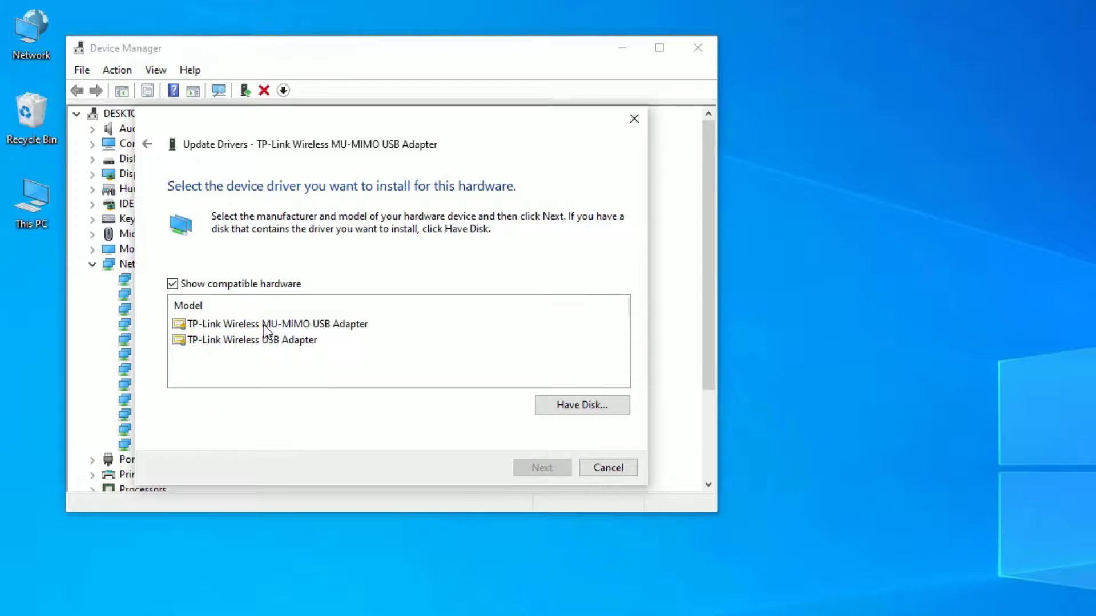
left_click(263, 325)
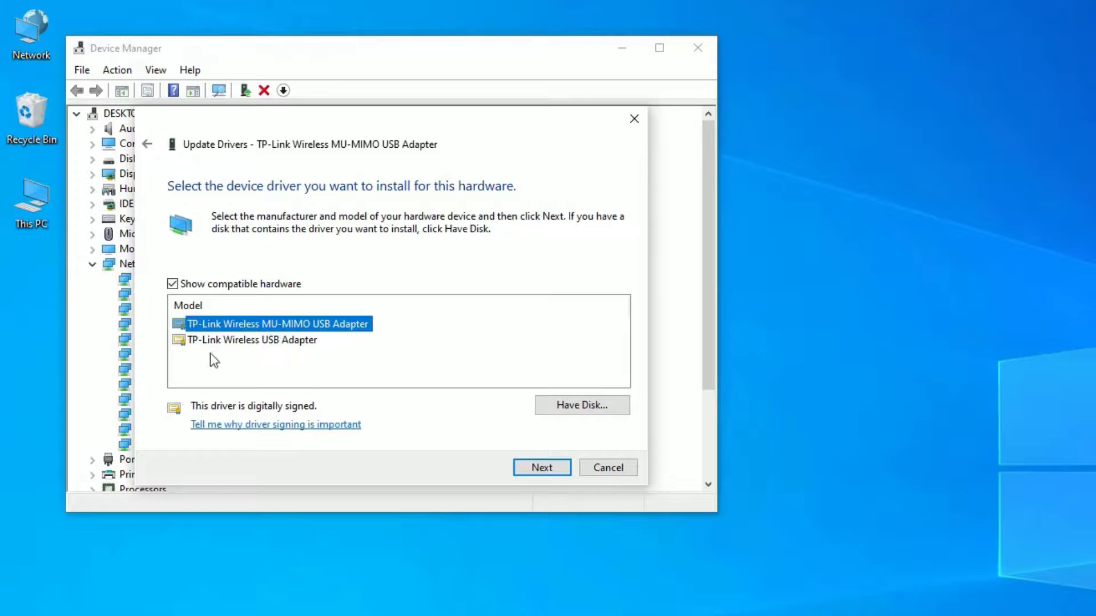
left_click(544, 469)
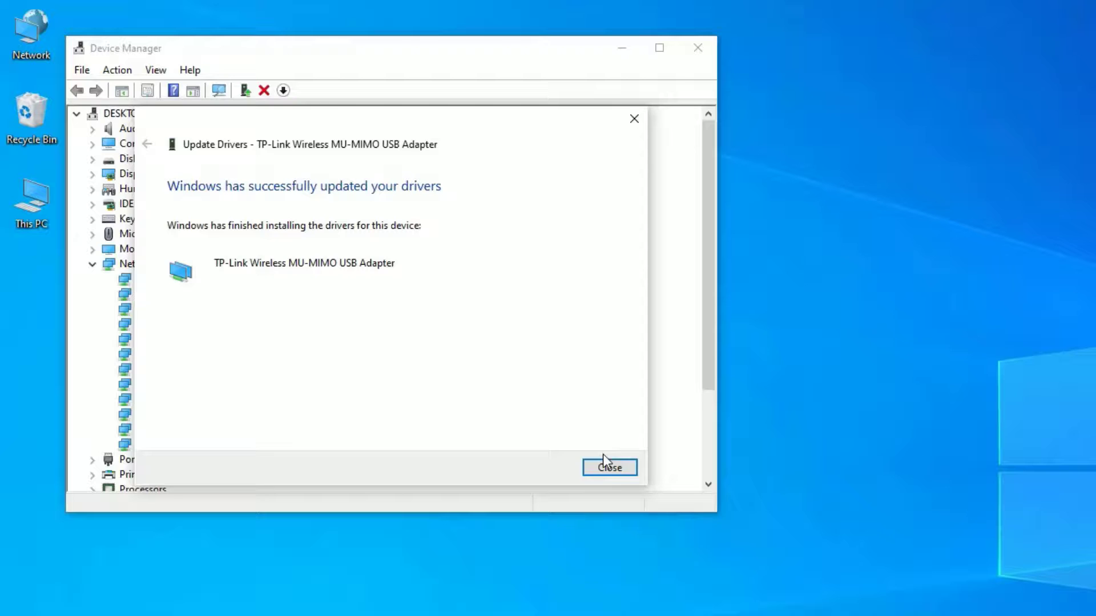
left_click(604, 465)
left_click(698, 47)
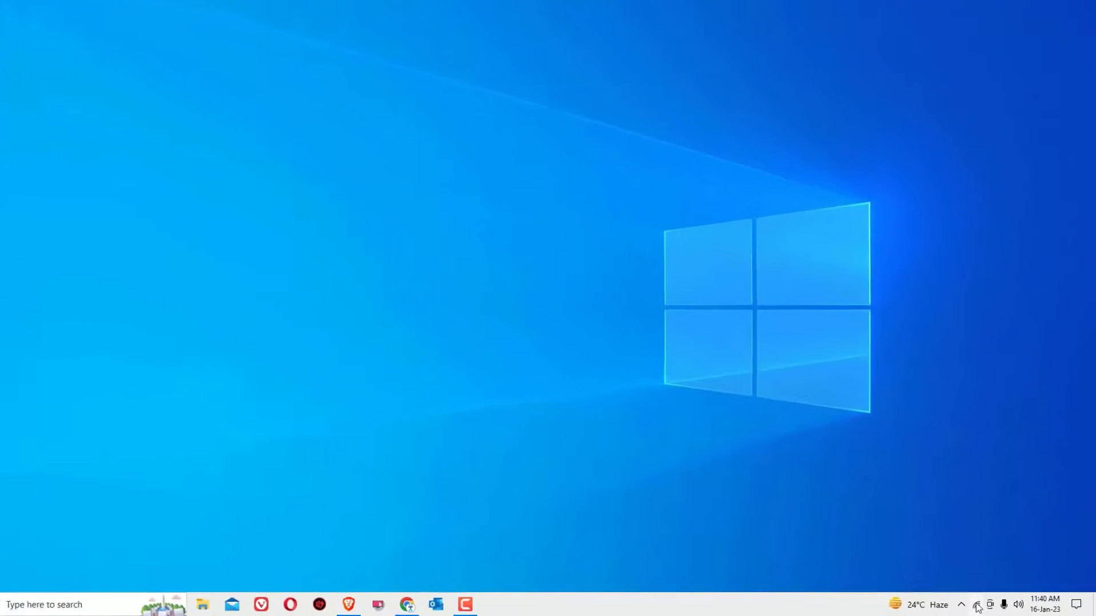
left_click(933, 603)
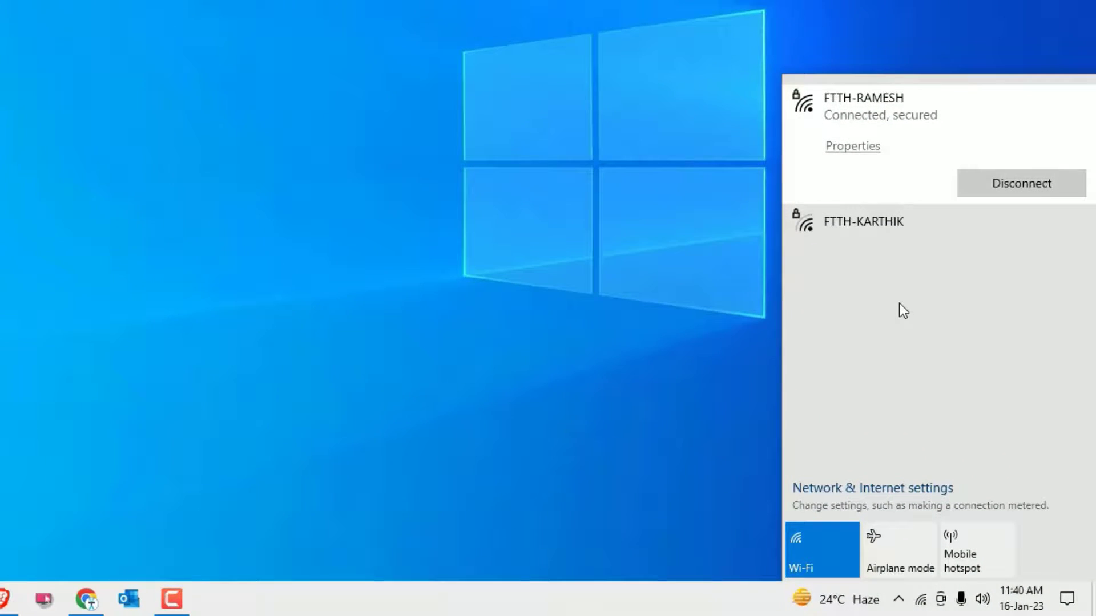
left_click(503, 313)
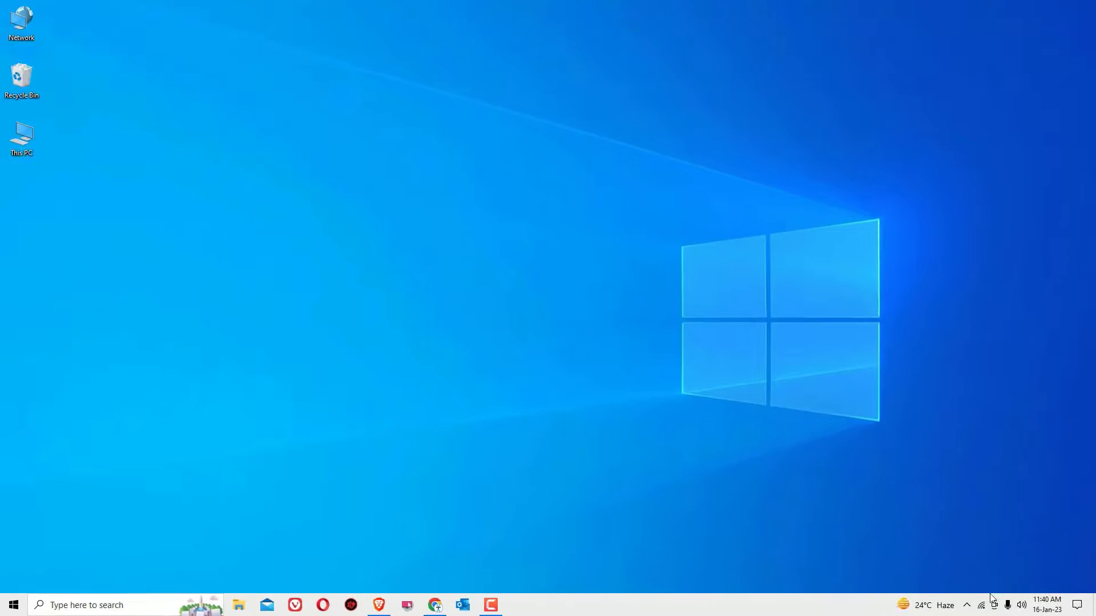
right_click(982, 605)
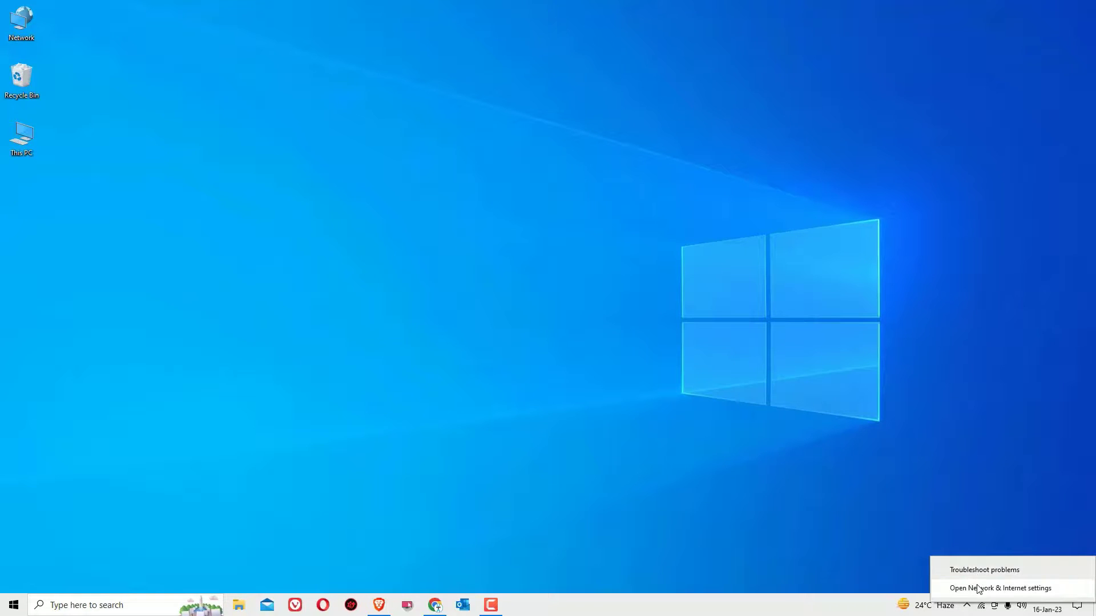
left_click(1001, 587)
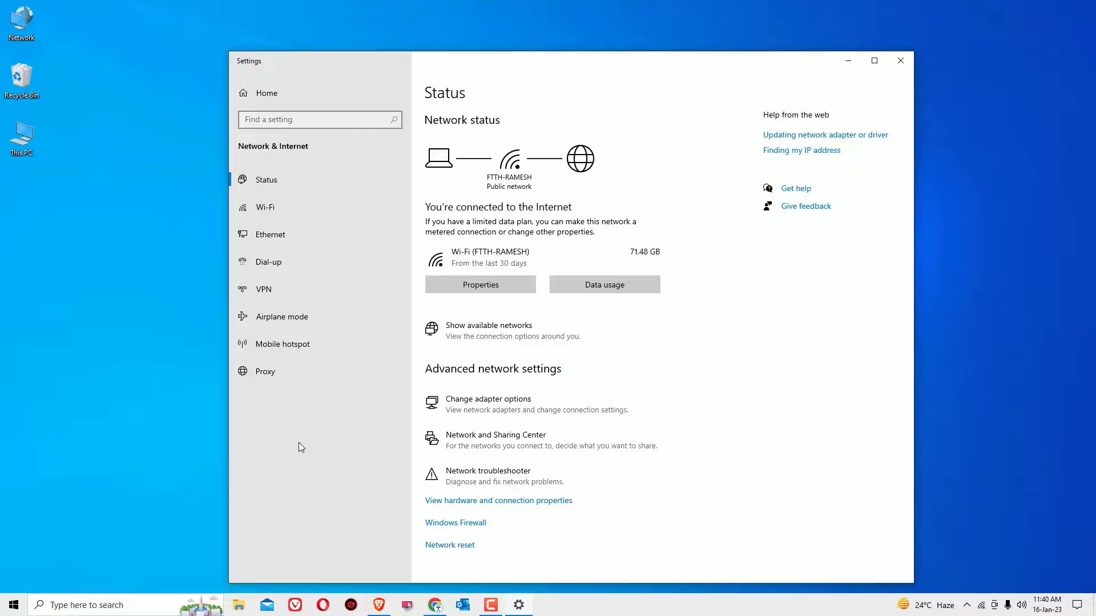
left_click(900, 60)
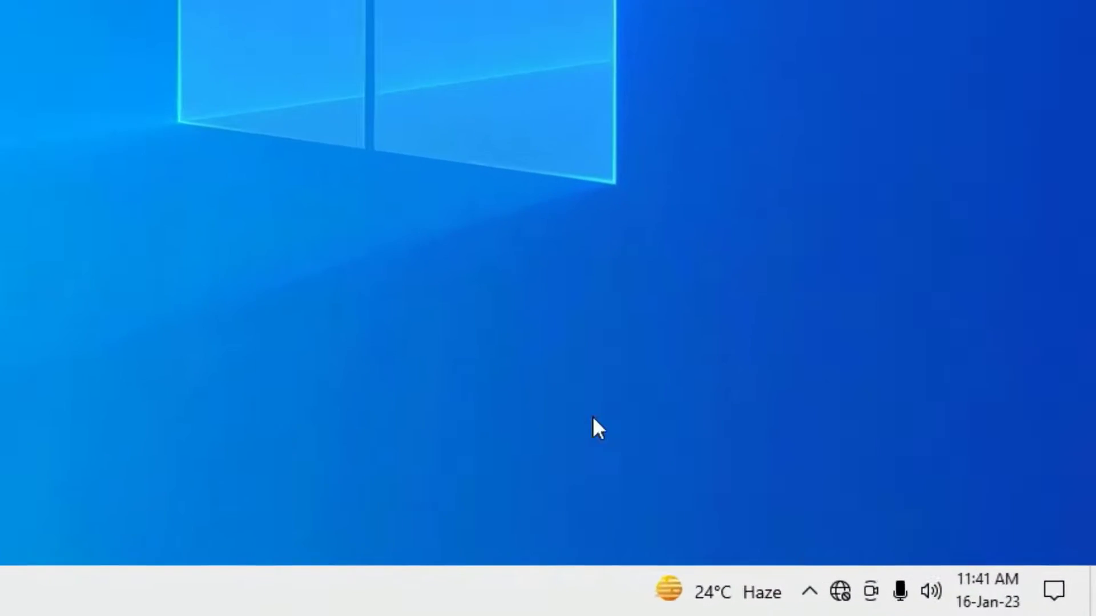
Step: Open the Network reset page via the tray icon's Network & Internet settings
right_click(815, 590)
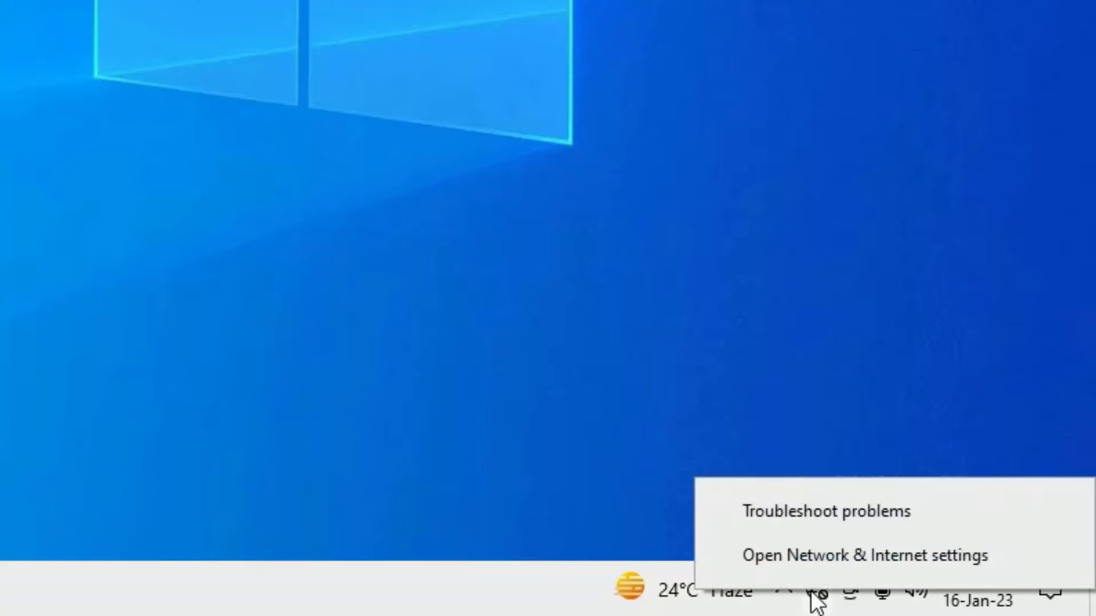
left_click(865, 556)
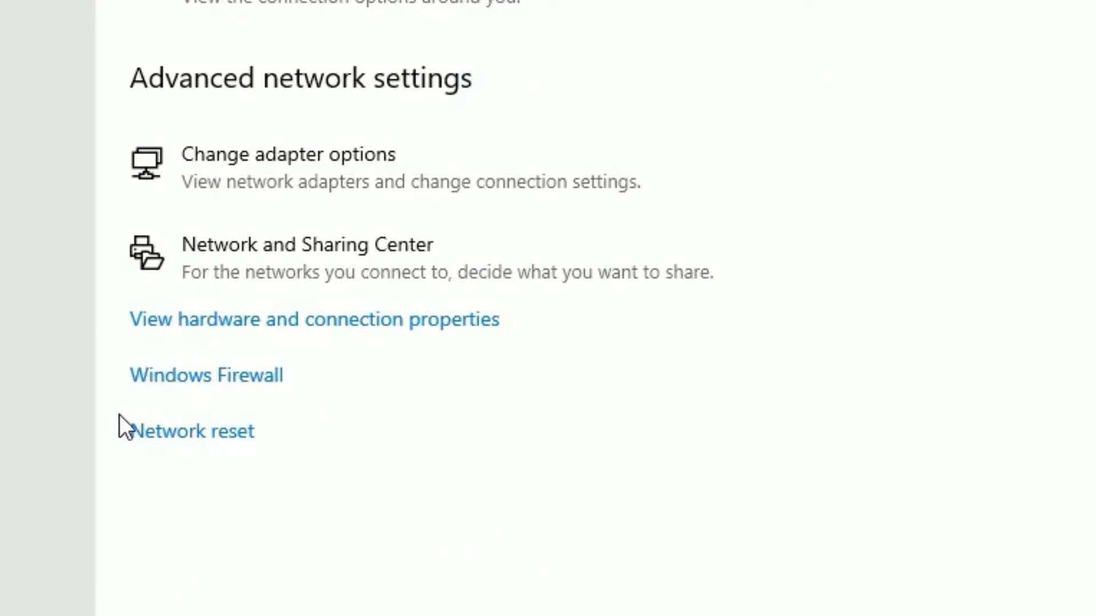
left_click(220, 445)
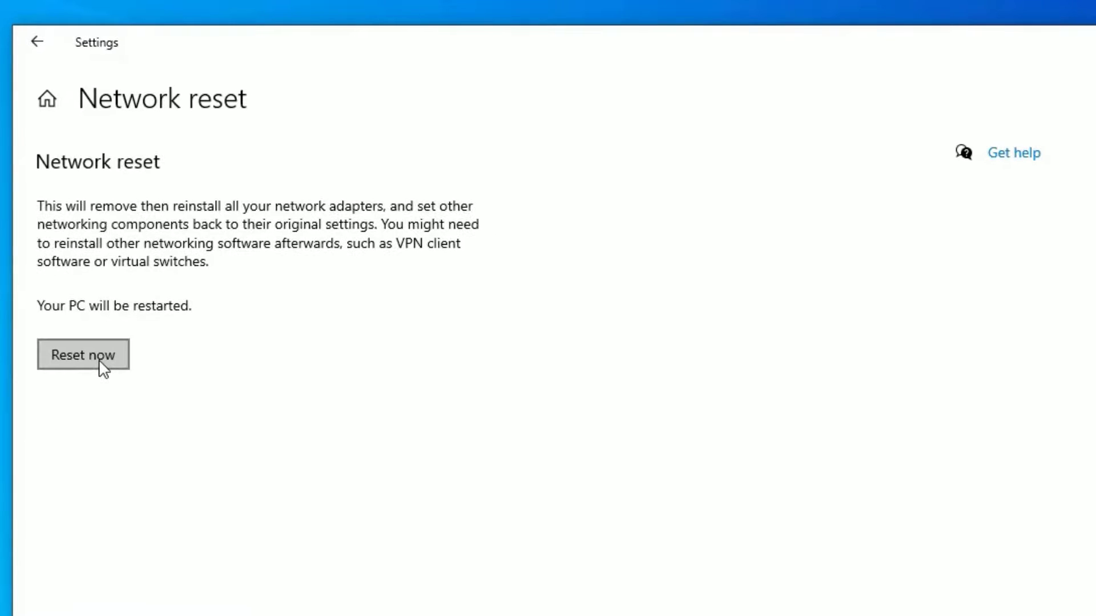
Step: Start Reset now and confirm it with Yes
left_click(84, 354)
left_click(531, 546)
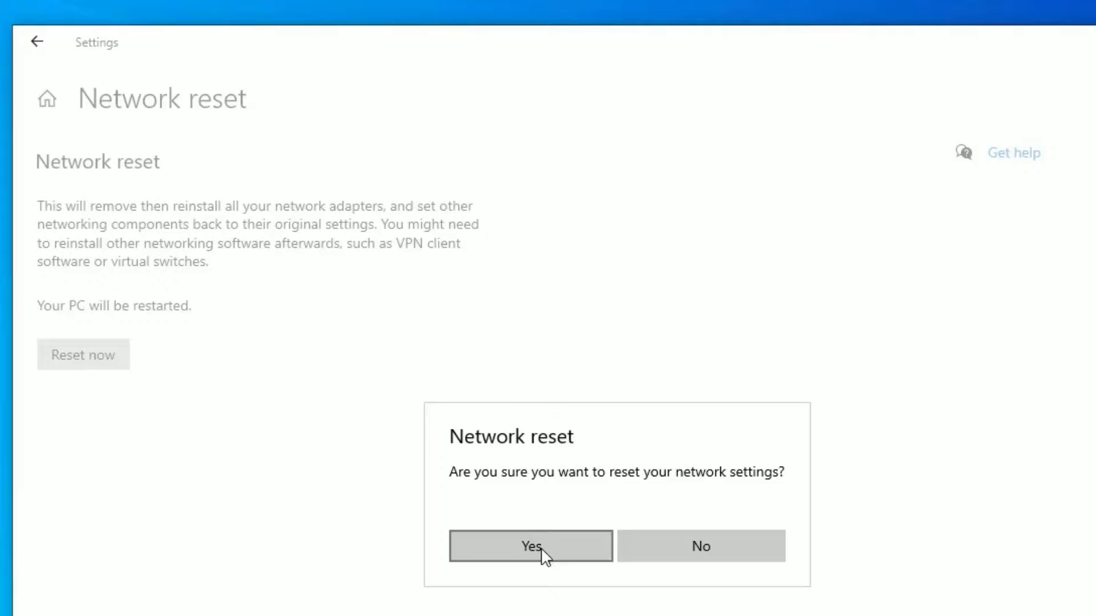
left_click(531, 547)
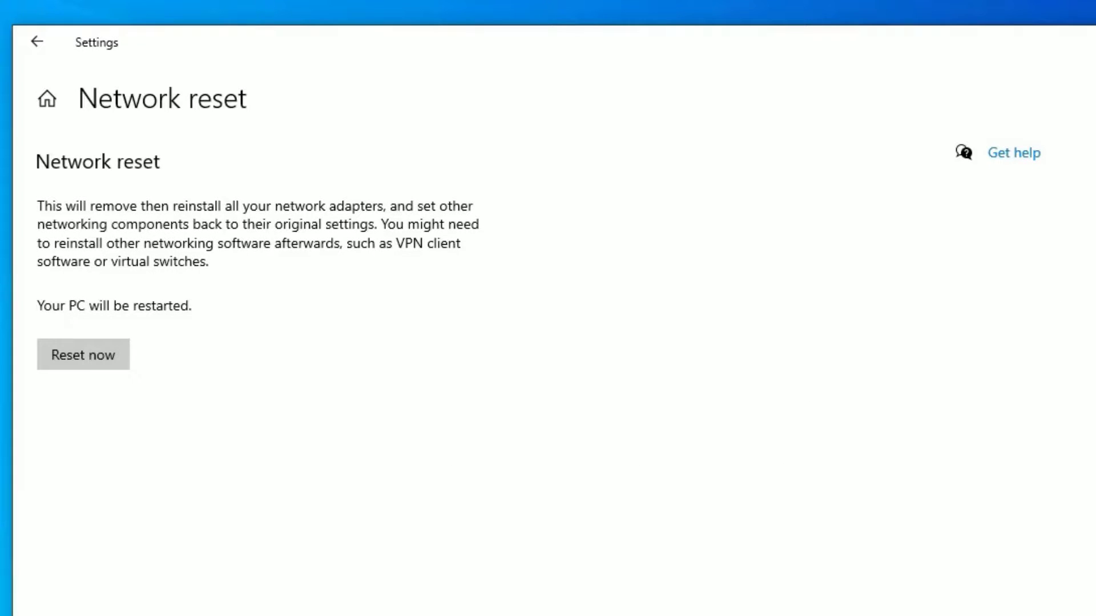